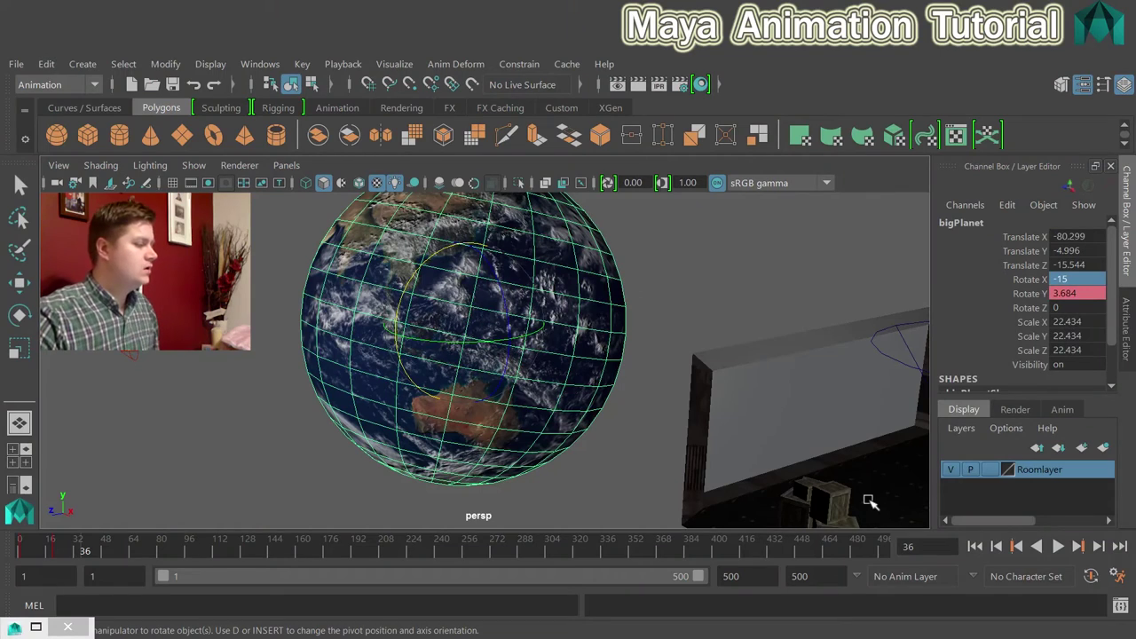
- Create a new basic camera in the scene
{"action": "middle_click_drag", "start_coordinate": [720, 406], "coordinate": [548, 355], "text": "alt"}
{"action": "left_click", "coordinate": [474, 400]}
{"action": "left_click_drag", "start_coordinate": [474, 400], "coordinate": [455, 399], "text": "alt"}
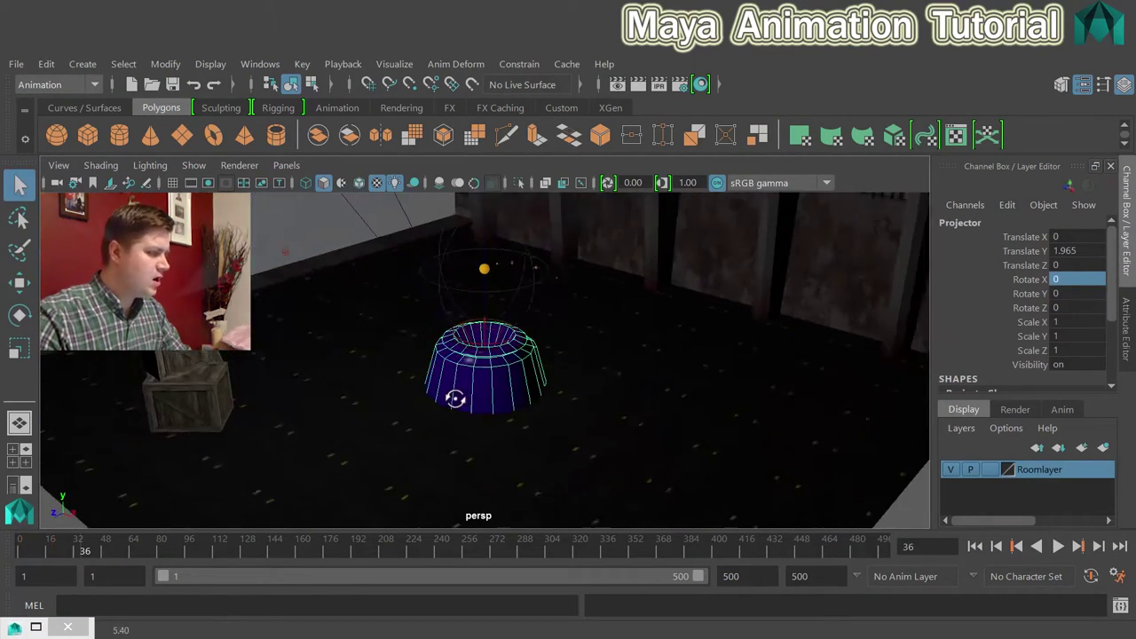
{"action": "left_click", "coordinate": [98, 69]}
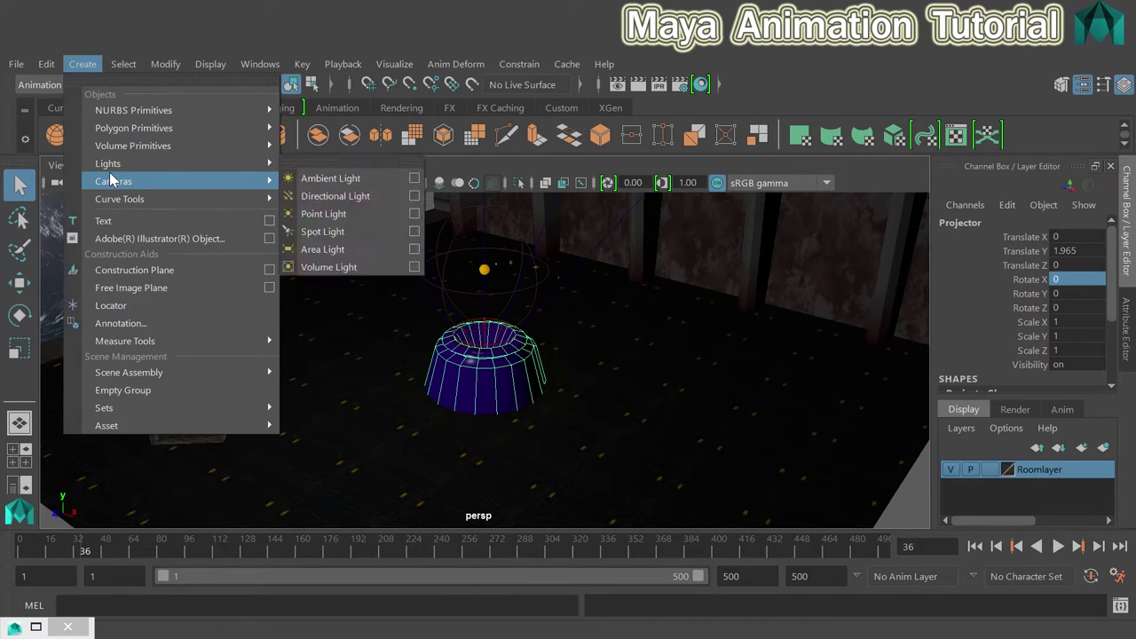
{"action": "mouse_move", "coordinate": [114, 181]}
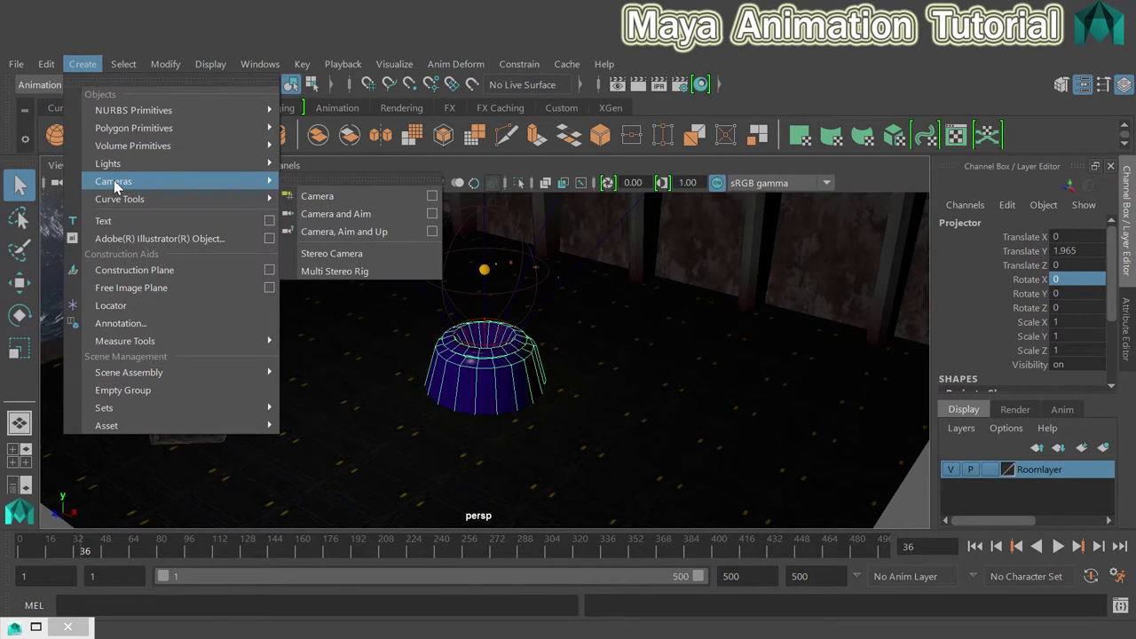
{"action": "left_click", "coordinate": [319, 196]}
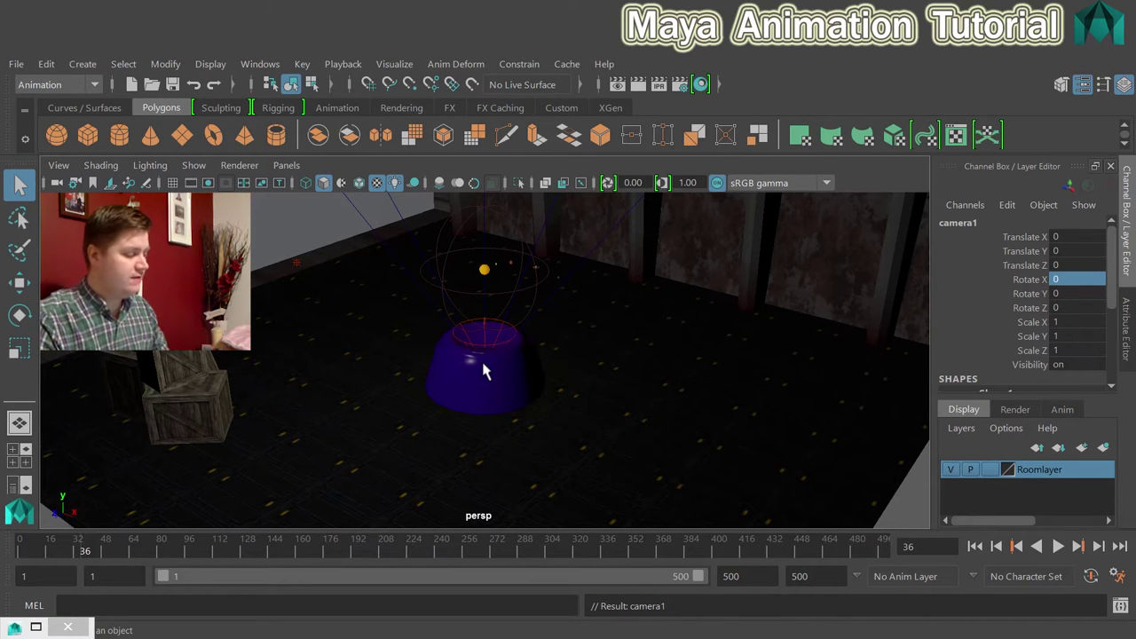
- Raise the new camera straight up above the projector, to about 5.08 on the Y axis
{"action": "key", "text": "w"}
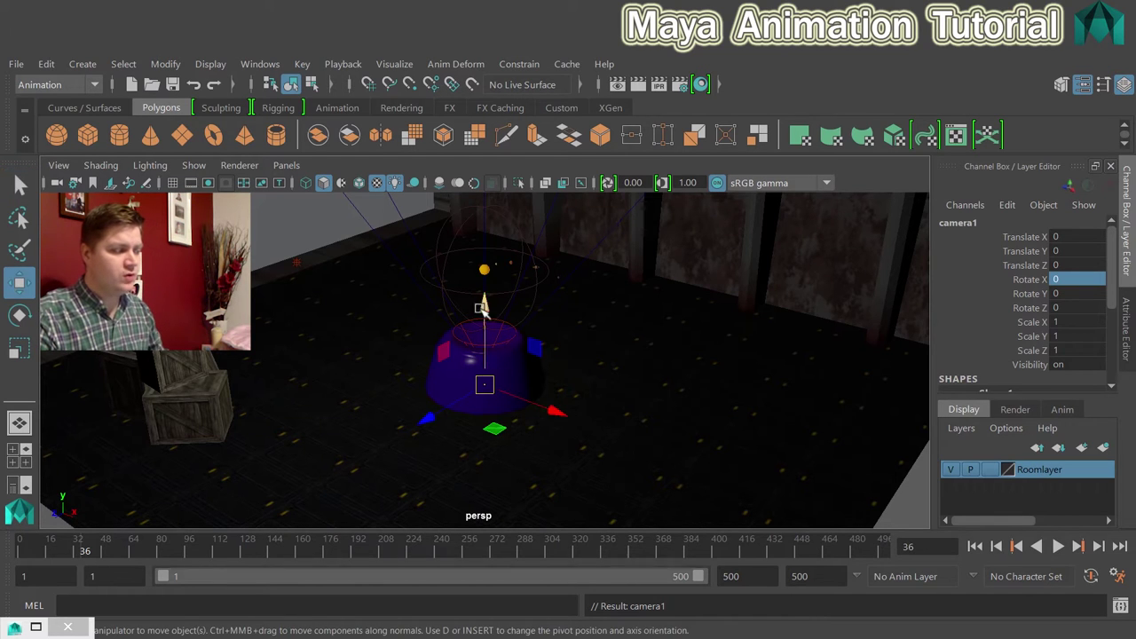
{"action": "left_click_drag", "start_coordinate": [483, 306], "coordinate": [482, 148]}
{"action": "left_click_drag", "start_coordinate": [540, 250], "coordinate": [568, 289], "text": "alt"}
{"action": "scroll", "coordinate": [577, 296], "scroll_direction": "up", "scroll_amount": 2}
{"action": "middle_click_drag", "start_coordinate": [576, 296], "coordinate": [464, 405], "text": "alt"}
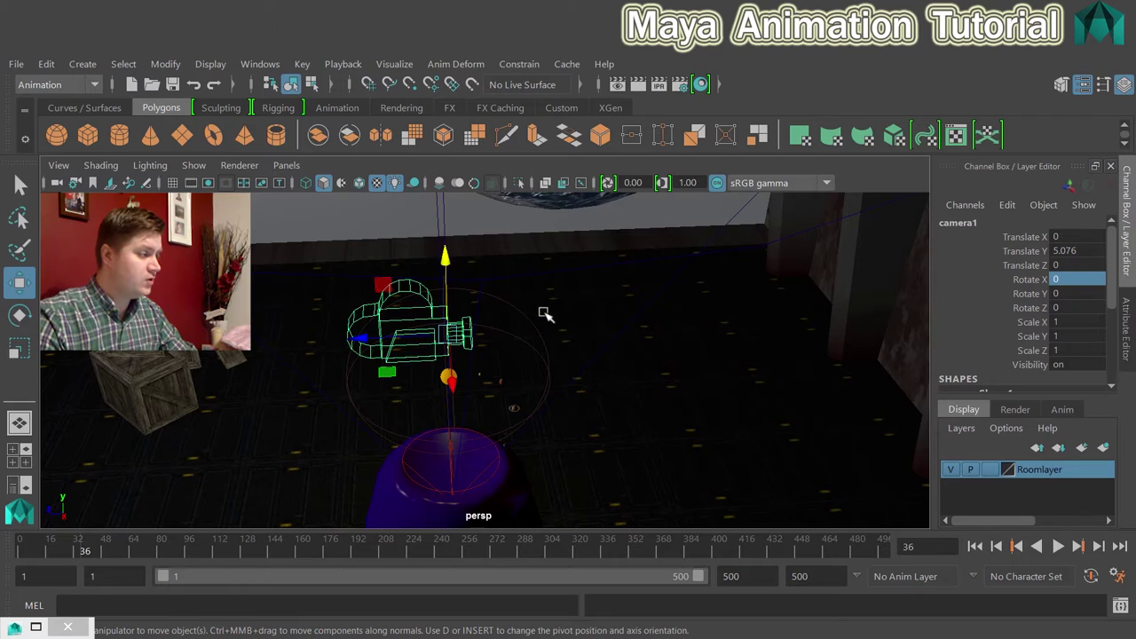
- Switch to the four-view layout and make the front viewport look through camera1
{"action": "key", "text": "space"}
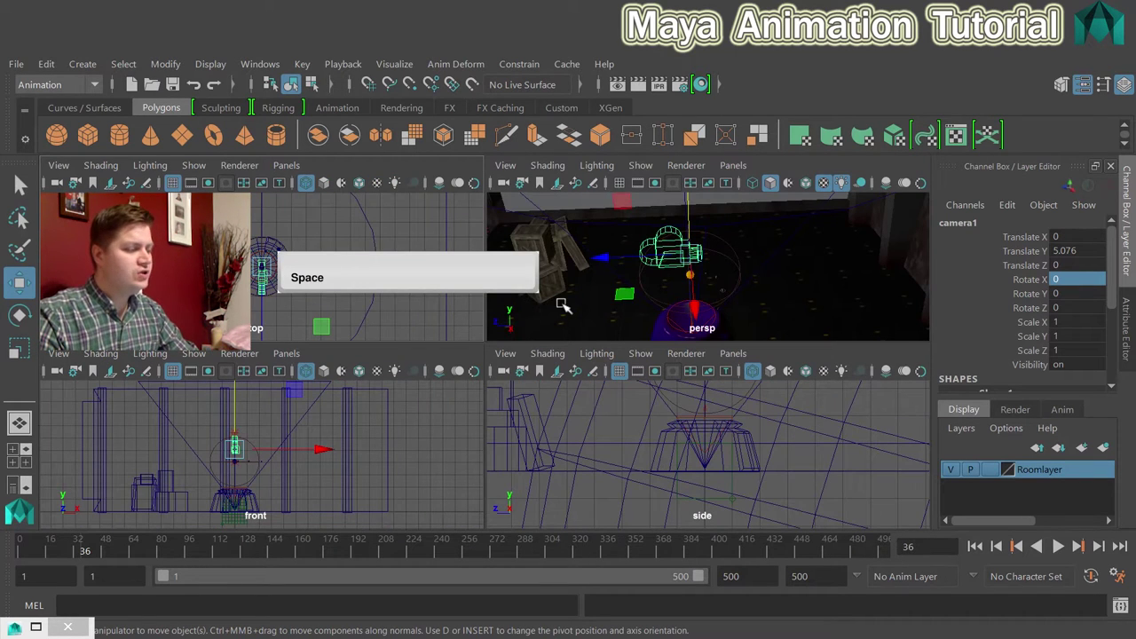
{"action": "key", "text": "space"}
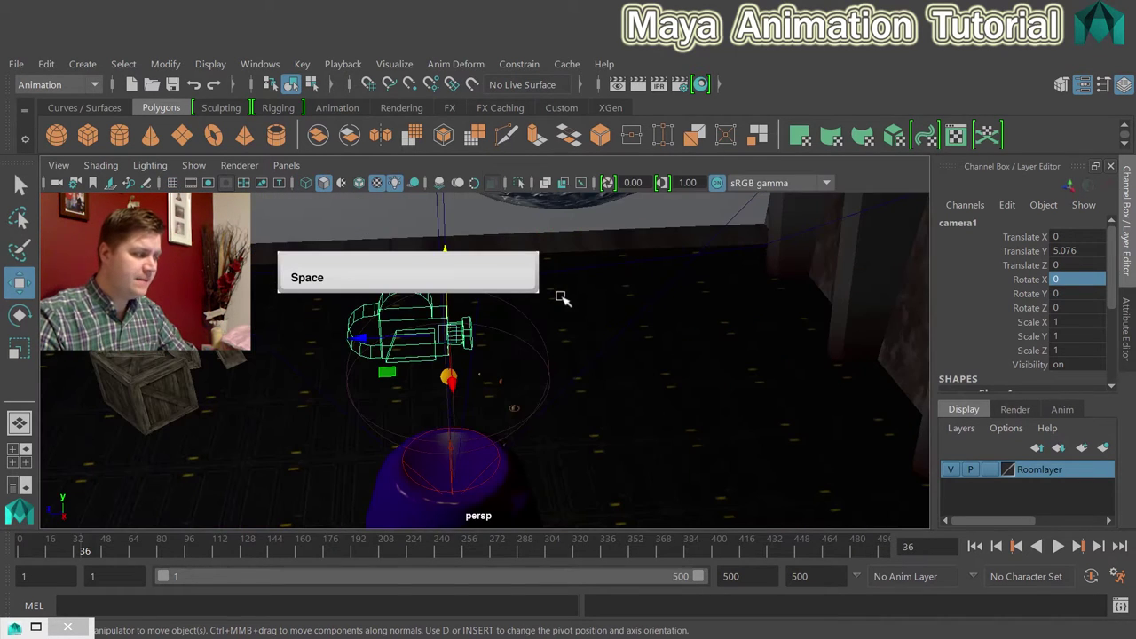
{"action": "key", "text": "space"}
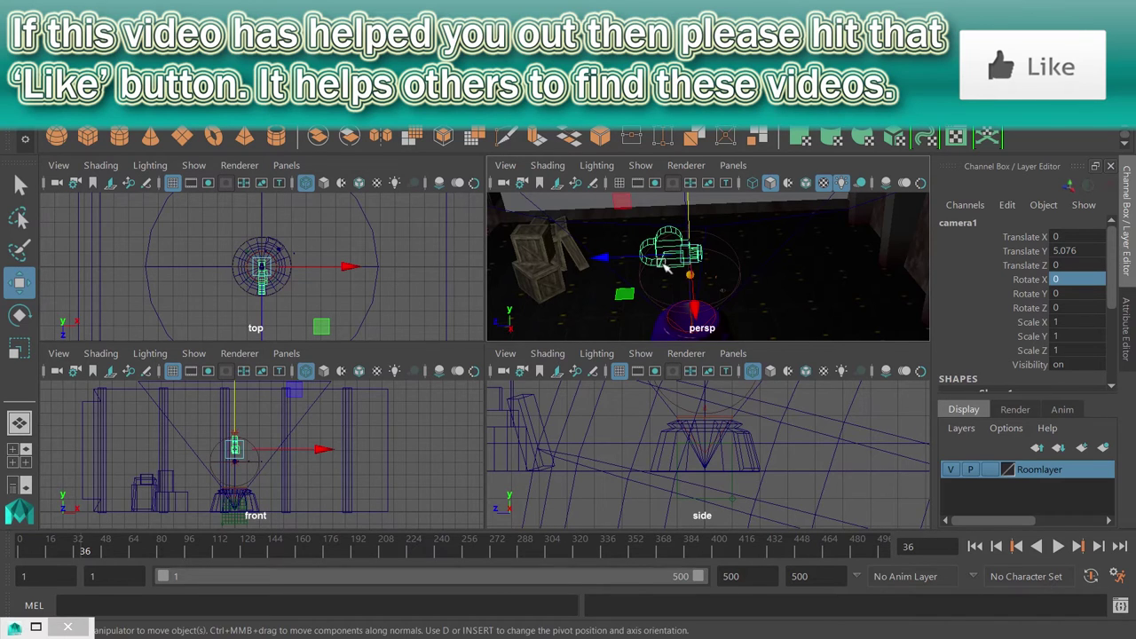
{"action": "left_click", "coordinate": [286, 354]}
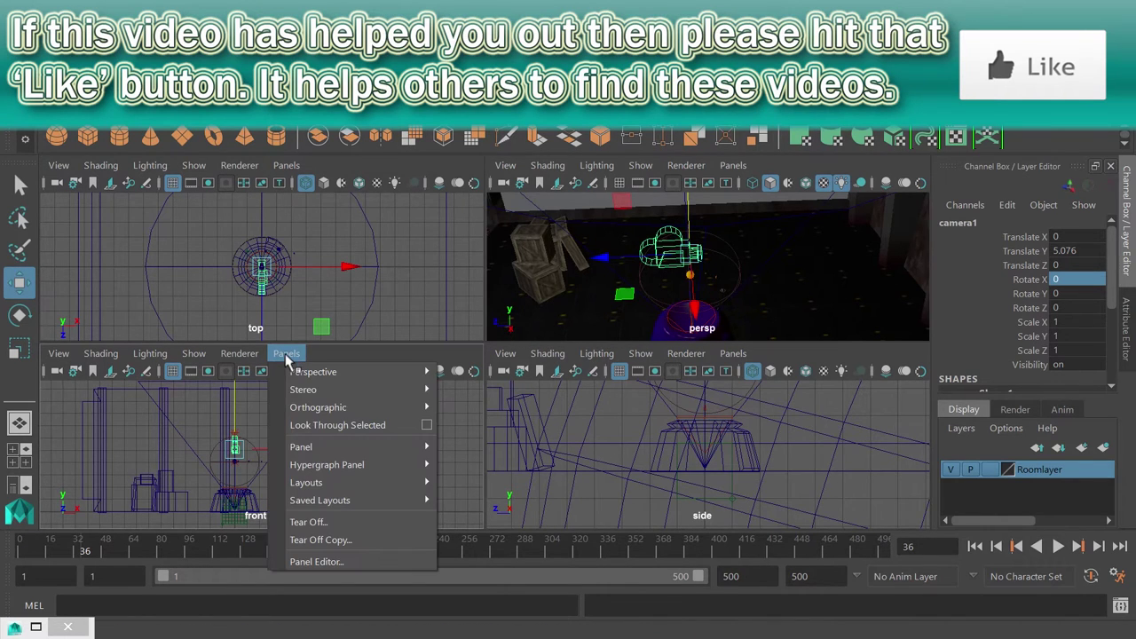
{"action": "mouse_move", "coordinate": [302, 376]}
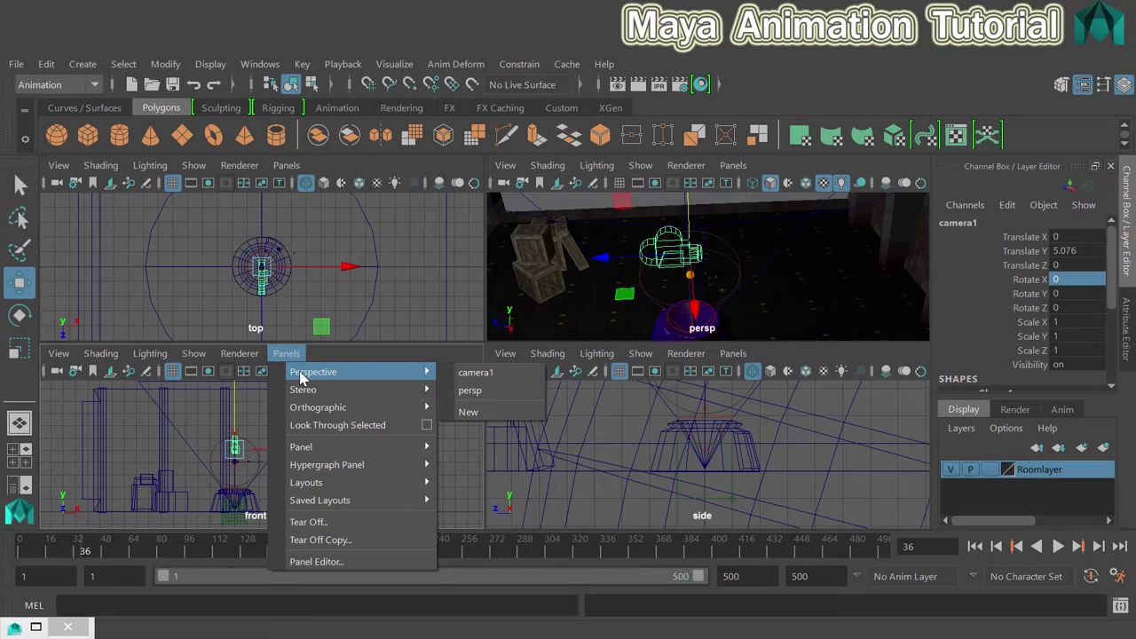
{"action": "left_click", "coordinate": [474, 372]}
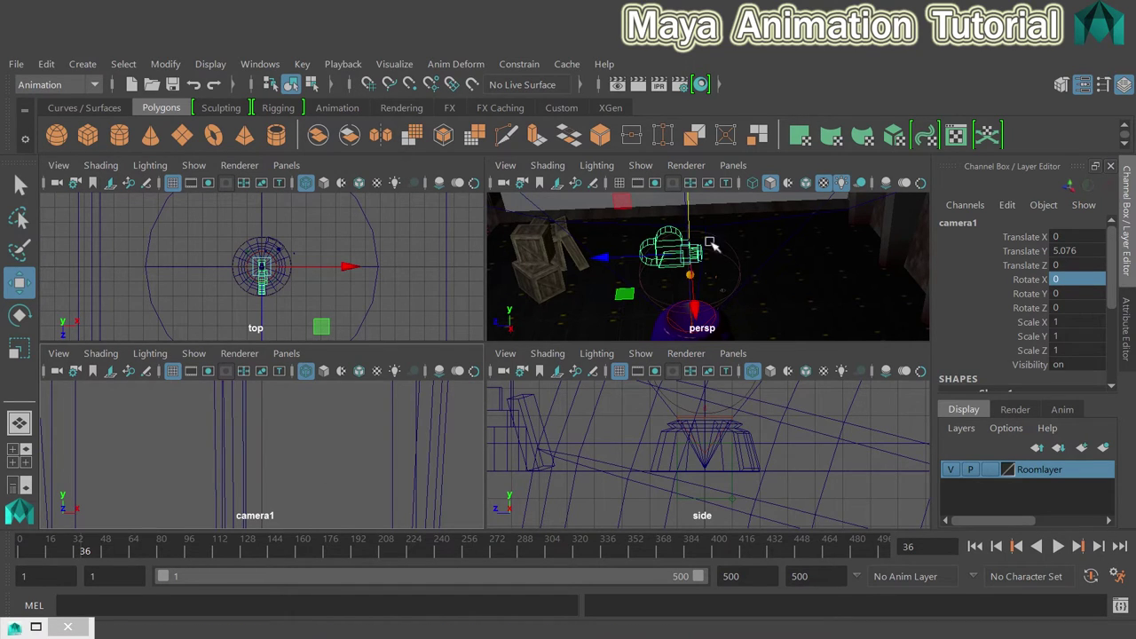
- Rename the camera to ShotCam and display its viewport shaded with textures
{"action": "double_click", "coordinate": [959, 223]}
{"action": "type", "text": "ShotCam"}
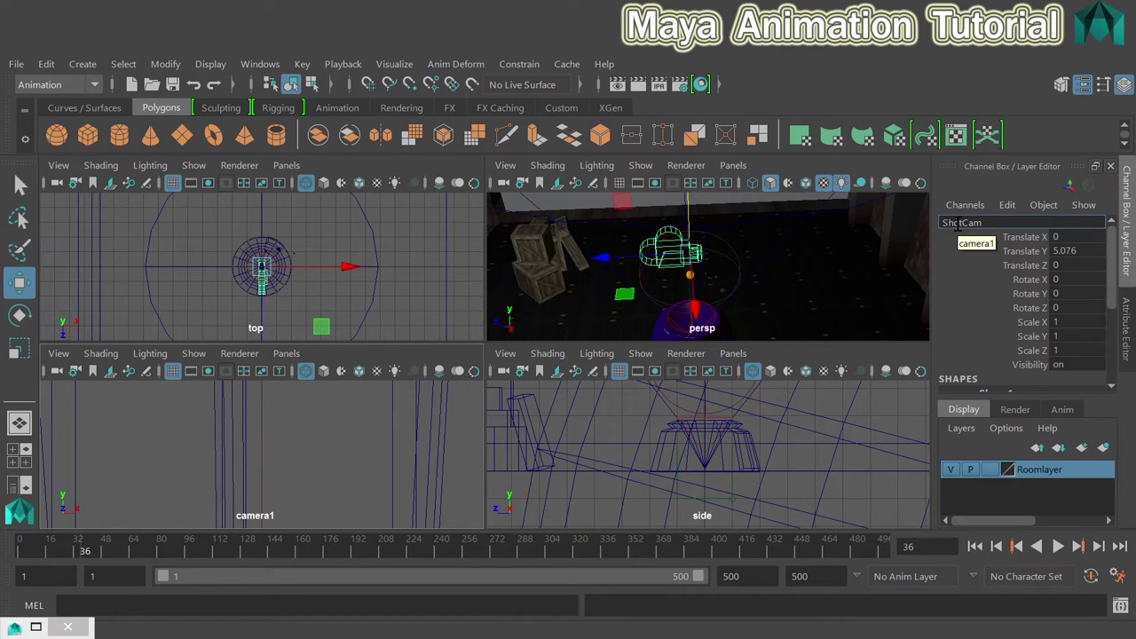
{"action": "key", "text": "Return"}
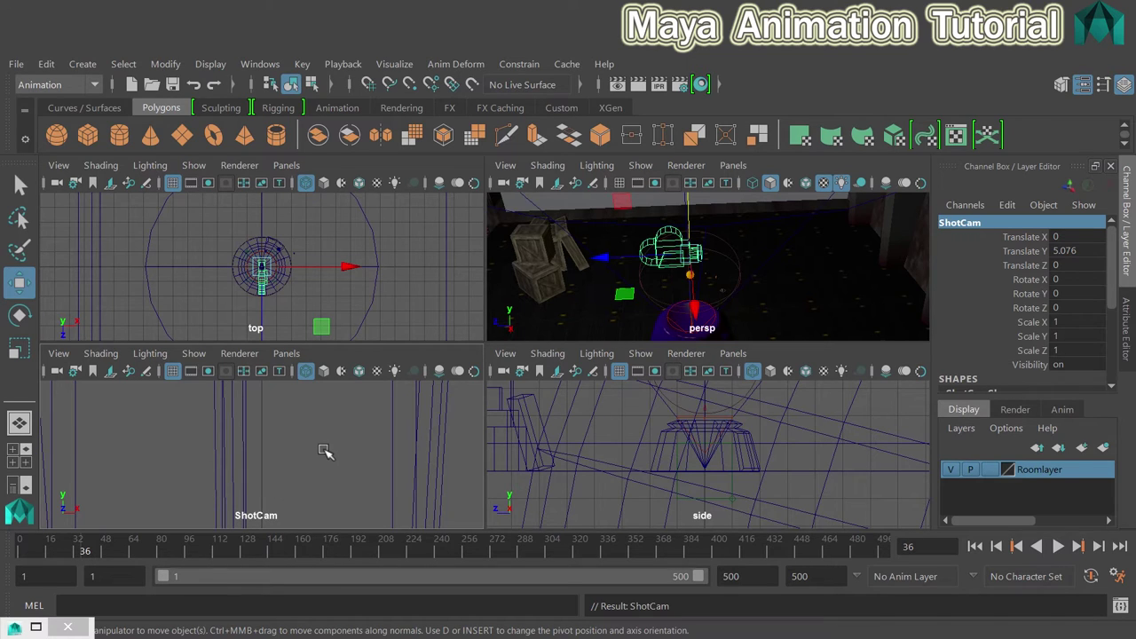
{"action": "key", "text": "6"}
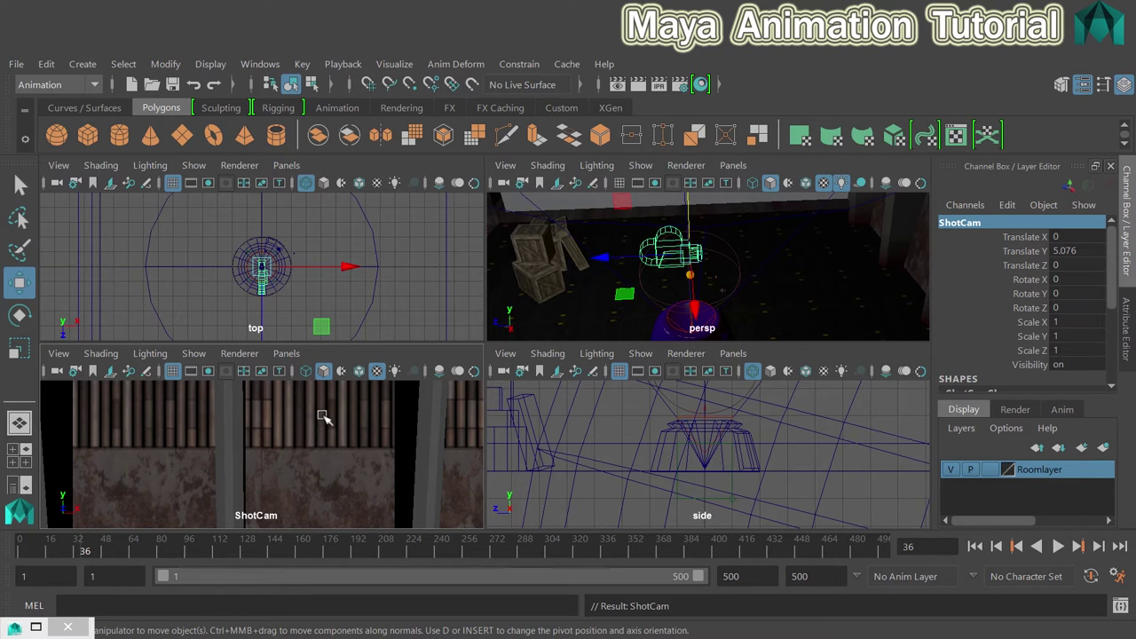
- Lower ShotCam to about Y 3.89 and pull it back from the projector to about Z 4.30
{"action": "left_click_drag", "start_coordinate": [575, 249], "coordinate": [624, 235]}
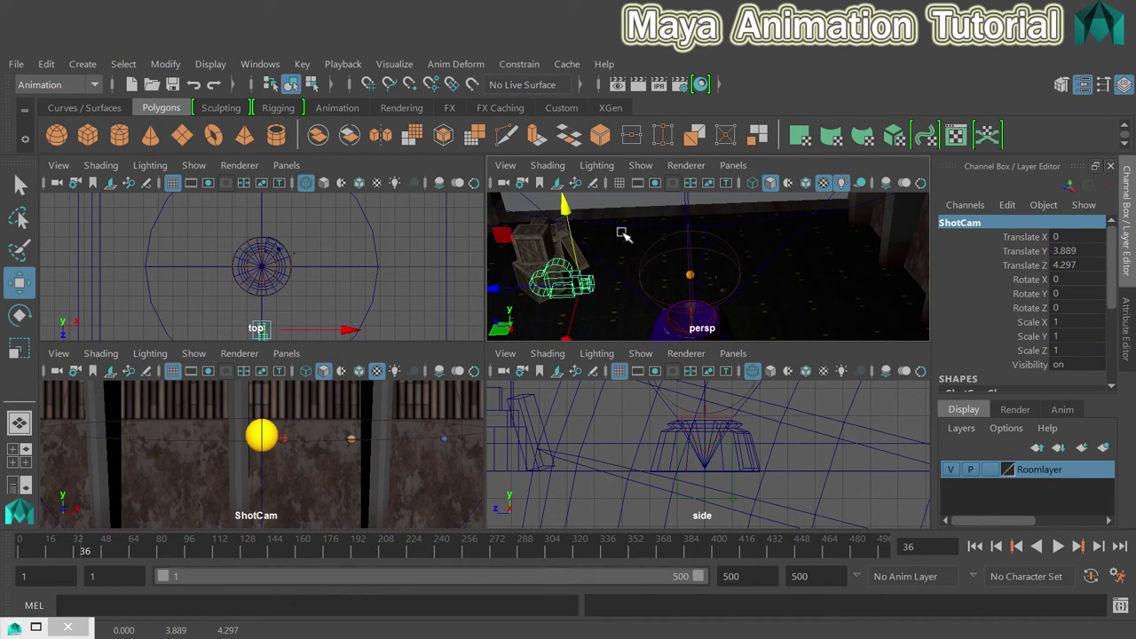
{"action": "scroll", "coordinate": [364, 294], "scroll_direction": "down", "scroll_amount": 3}
{"action": "left_click_drag", "start_coordinate": [353, 293], "coordinate": [364, 294]}
{"action": "key", "text": "ctrl+z"}
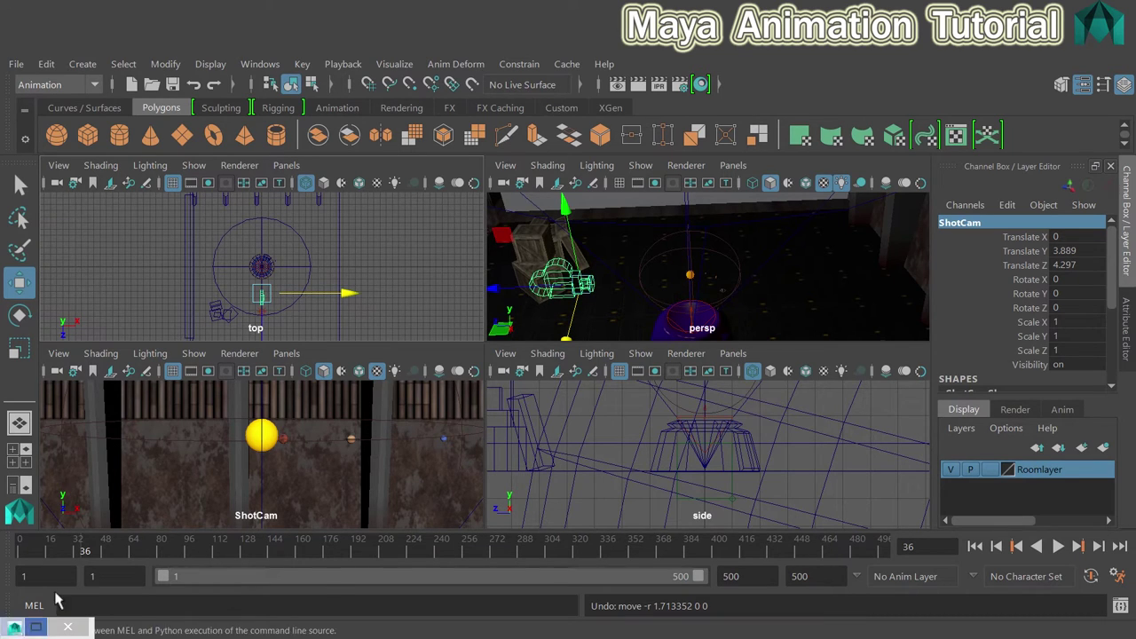
- Go to frame 1 and place ShotCam in the room corner at about X 10.49, Z 9.38
{"action": "left_click_drag", "start_coordinate": [92, 552], "coordinate": [8, 545]}
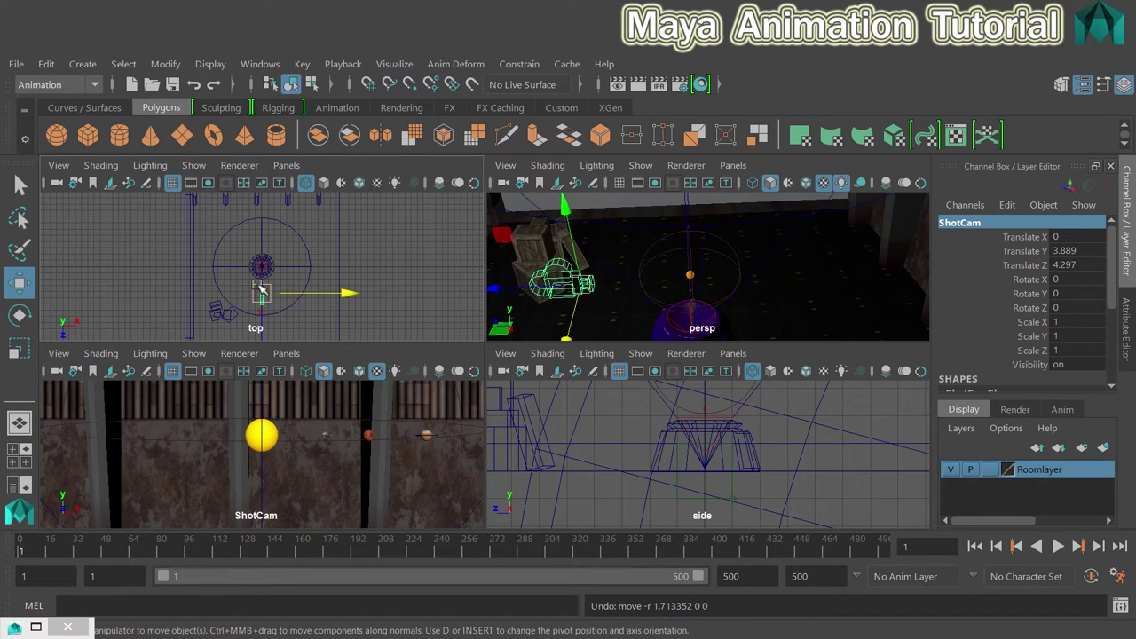
{"action": "left_click_drag", "start_coordinate": [524, 279], "coordinate": [544, 265], "text": "alt"}
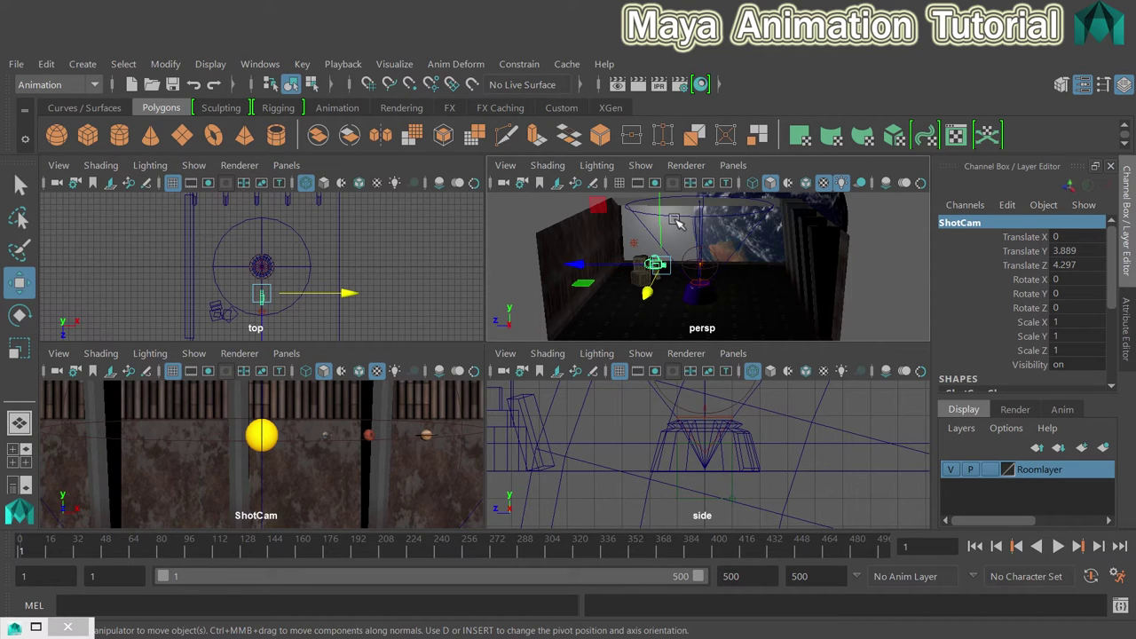
{"action": "scroll", "coordinate": [350, 286], "scroll_direction": "down", "scroll_amount": 1}
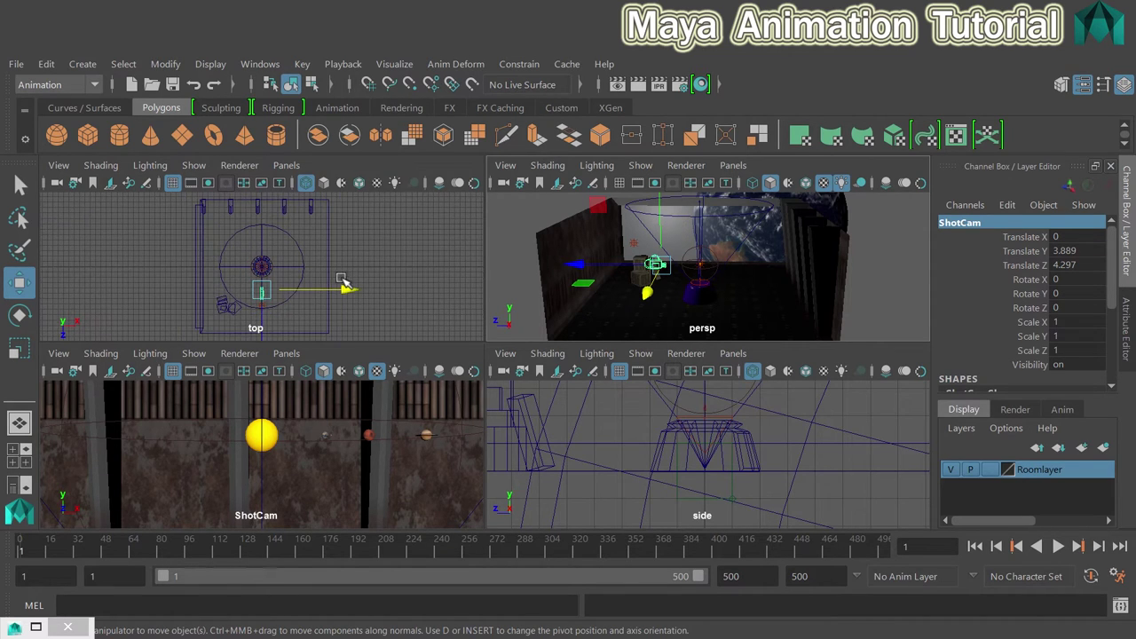
{"action": "left_click_drag", "start_coordinate": [265, 293], "coordinate": [322, 323]}
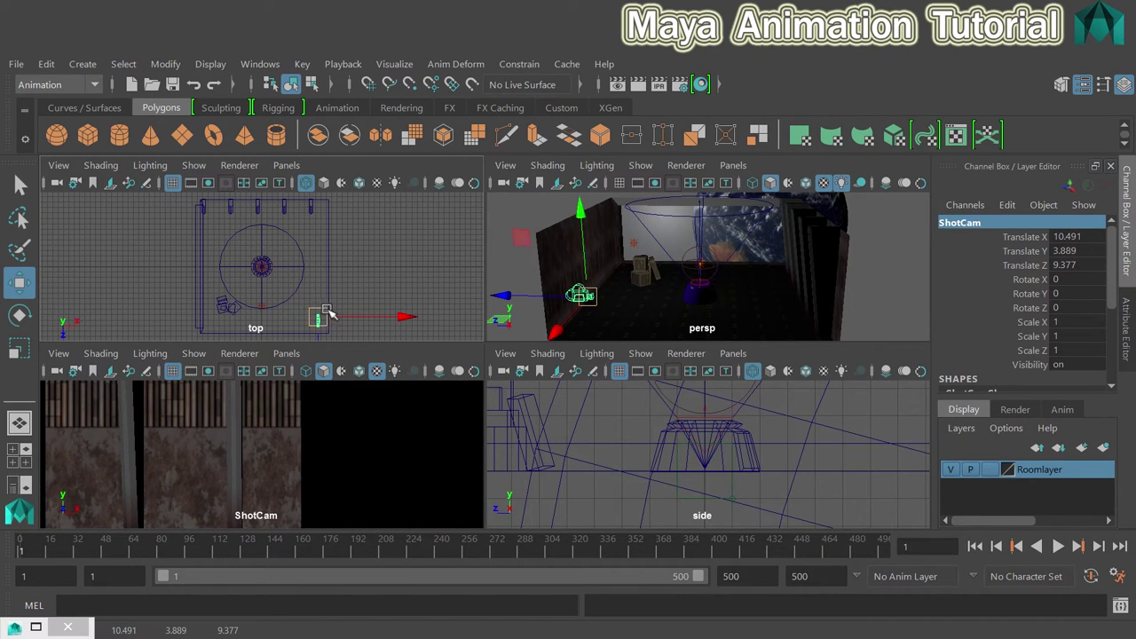
- Rotate ShotCam about 80.57 degrees around Y to face the window and planet, and key it at frame 1
{"action": "key", "text": "e"}
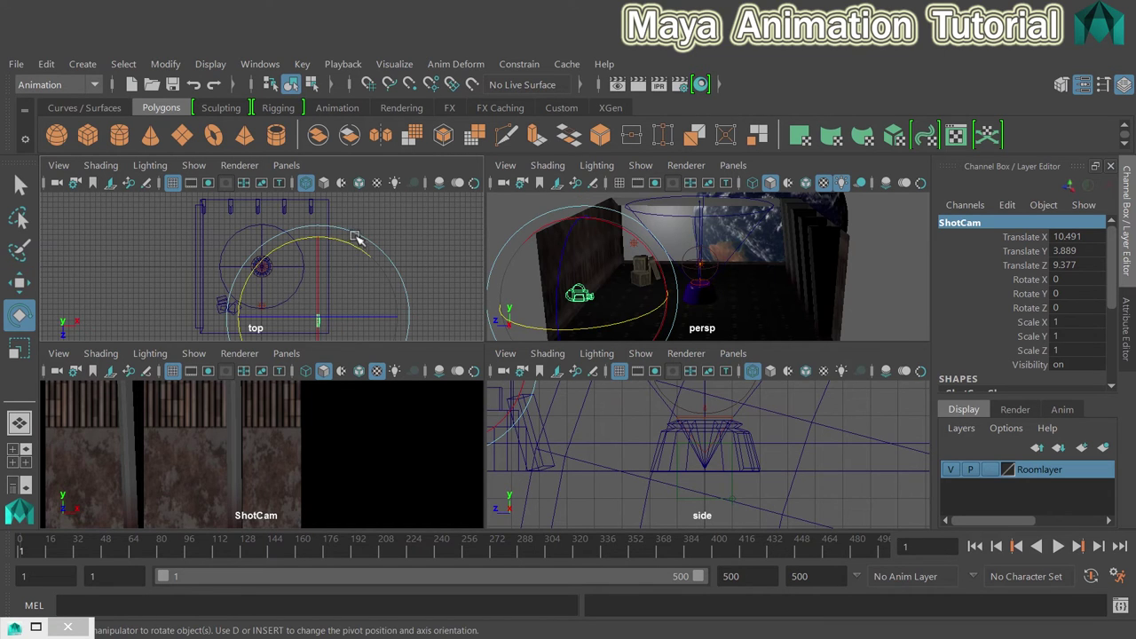
{"action": "left_click_drag", "start_coordinate": [348, 247], "coordinate": [258, 286]}
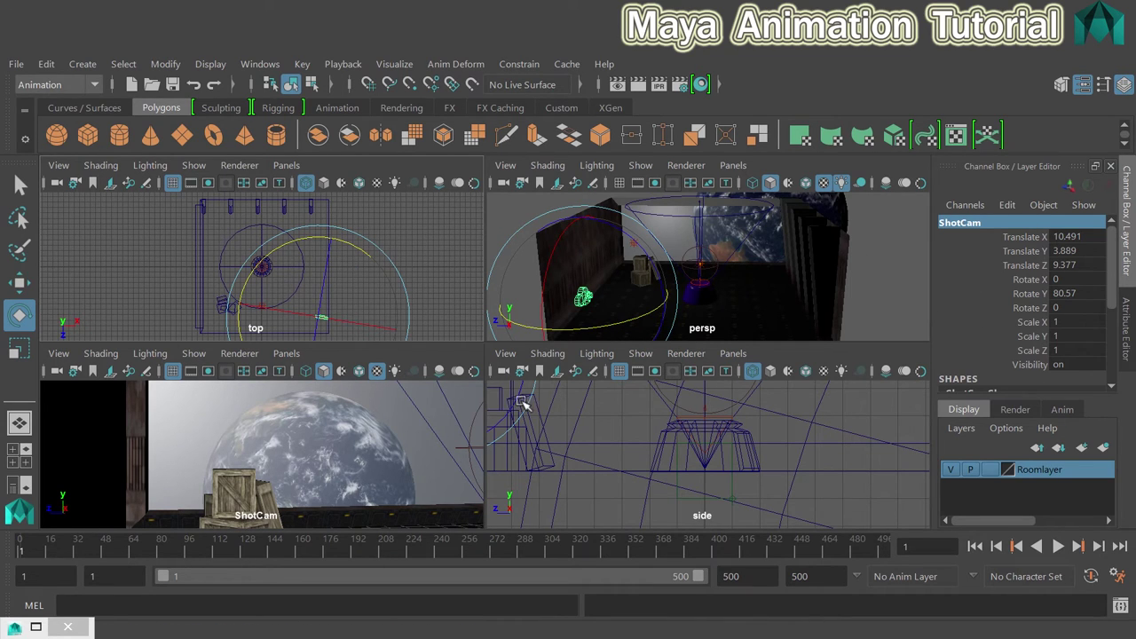
{"action": "key", "text": "s"}
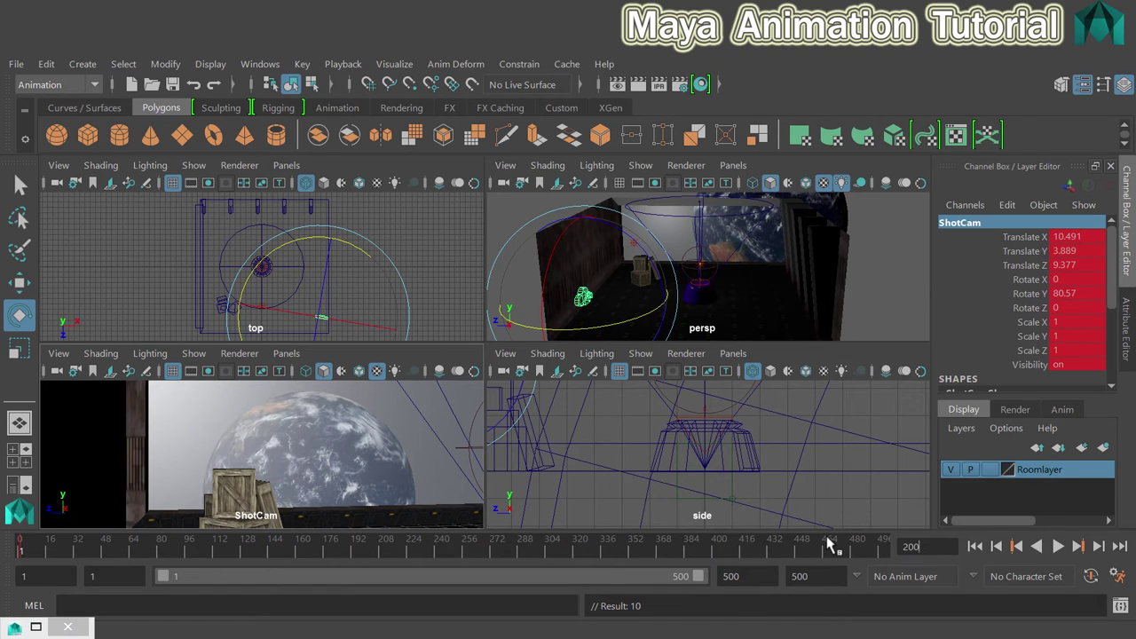
- Go to frame 200 and slide ShotCam along the room to about Z -8.85
{"action": "key", "text": "Return"}
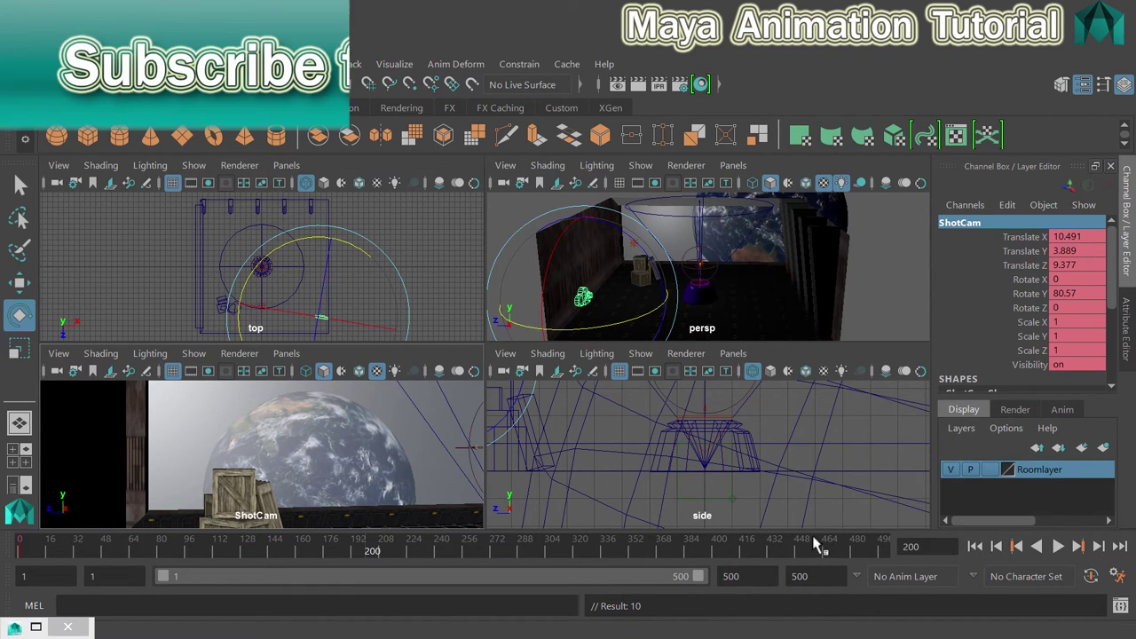
{"action": "key", "text": "w"}
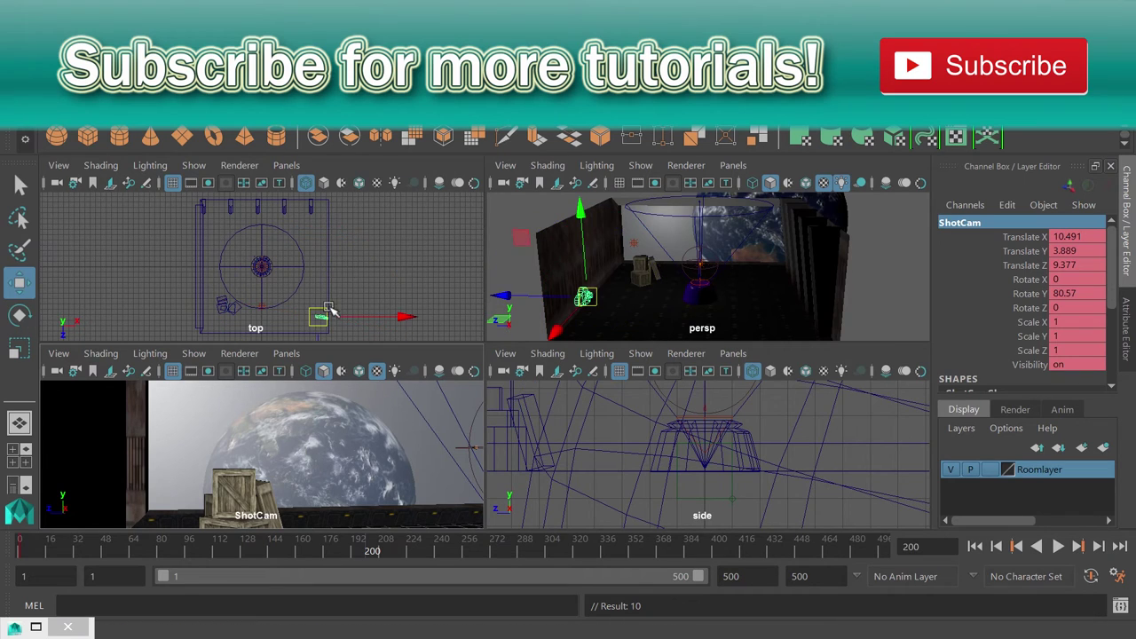
{"action": "left_click_drag", "start_coordinate": [319, 338], "coordinate": [326, 243]}
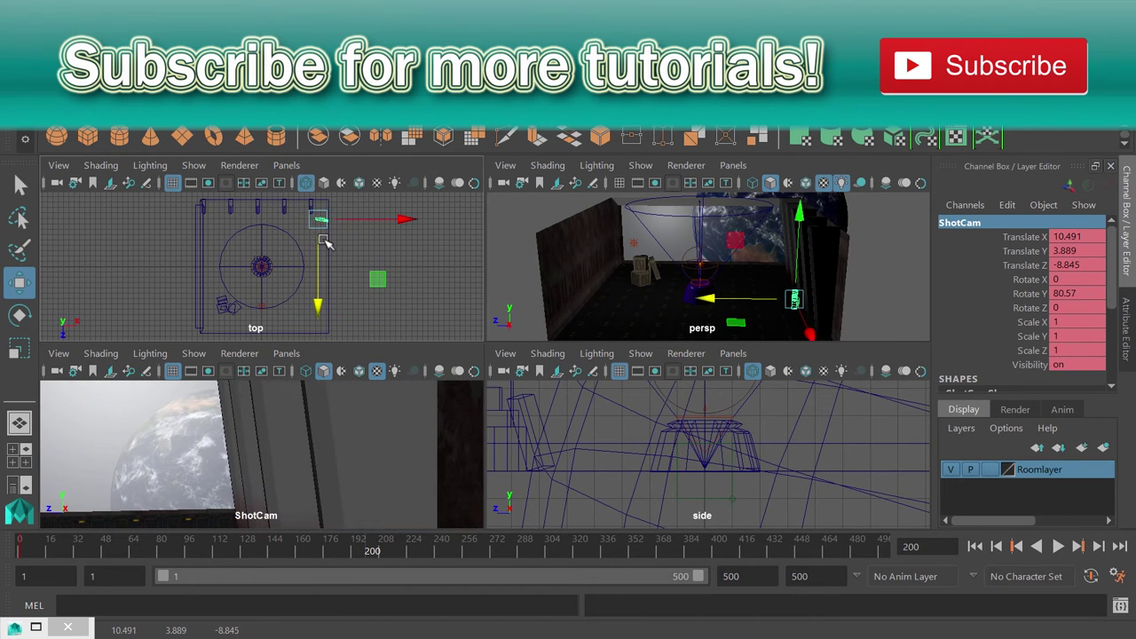
- Rotate ShotCam to about 106.35 degrees around Y to frame the projector's sun and the planet, and key it at frame 200
{"action": "key", "text": "e"}
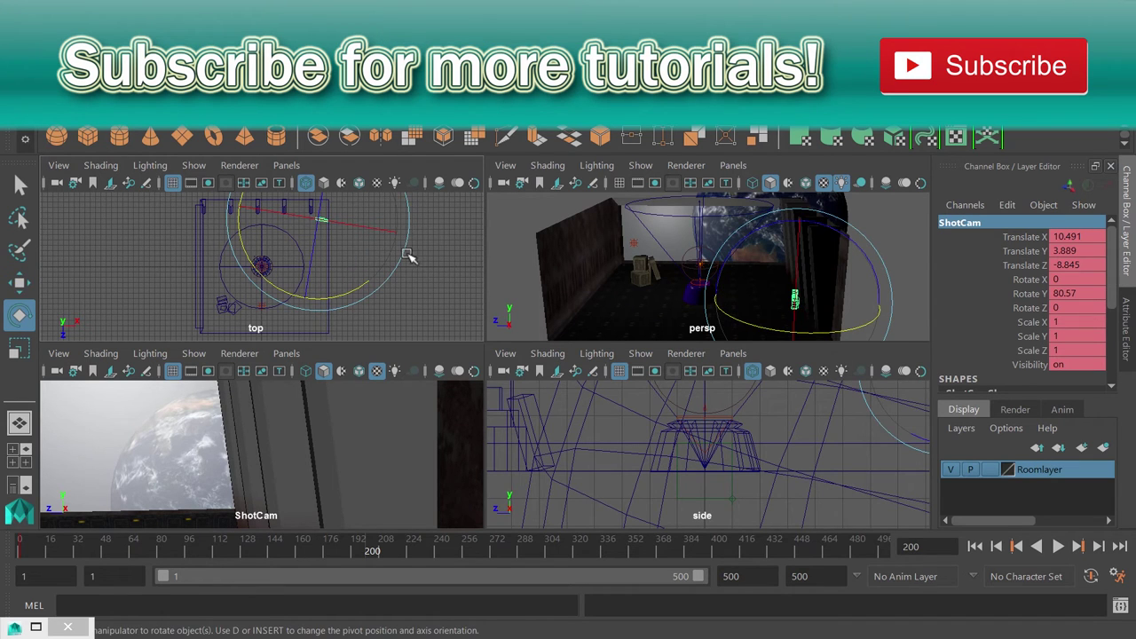
{"action": "left_click_drag", "start_coordinate": [413, 249], "coordinate": [408, 253]}
{"action": "left_click_drag", "start_coordinate": [408, 240], "coordinate": [396, 225]}
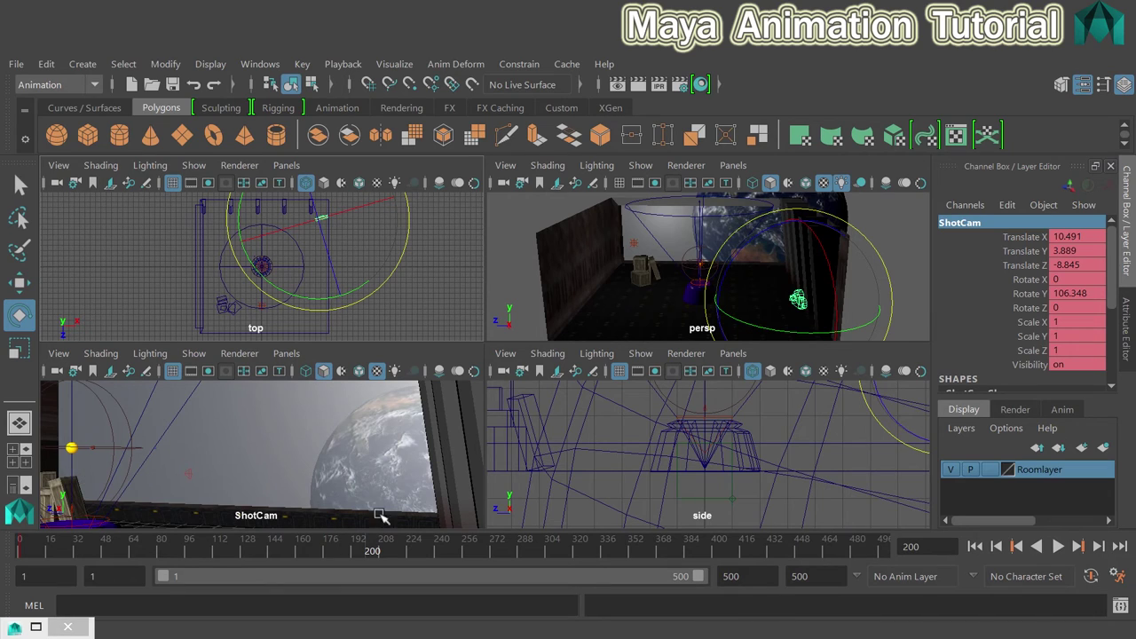
{"action": "key", "text": "s"}
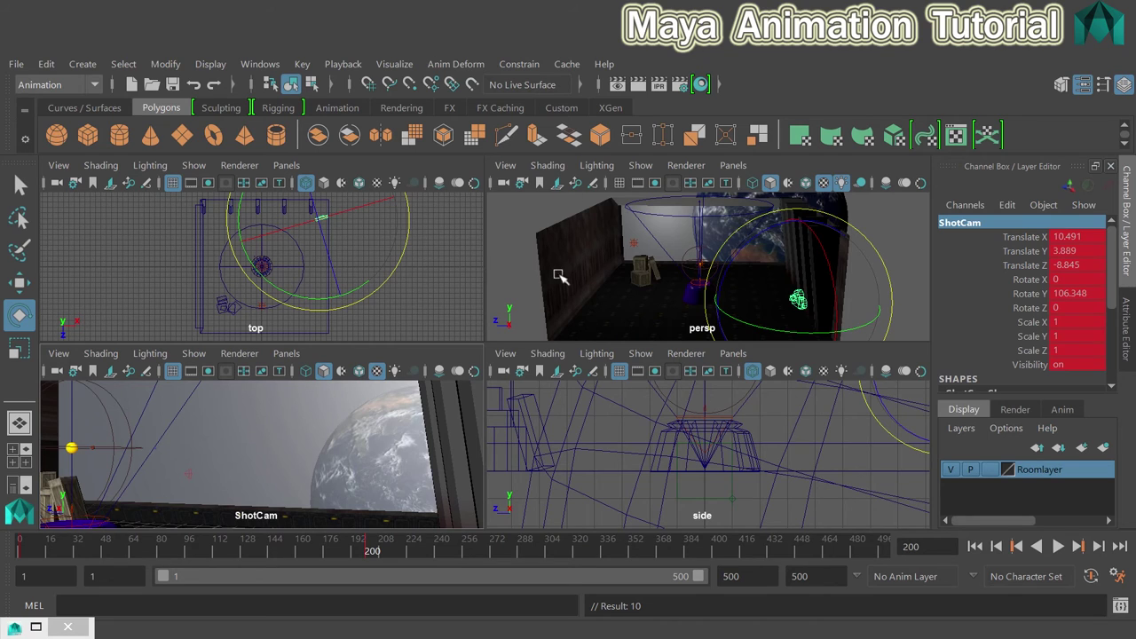
- Deselect the camera and play the animation from the first frame to review the ShotCam movement
{"action": "left_click", "coordinate": [503, 220]}
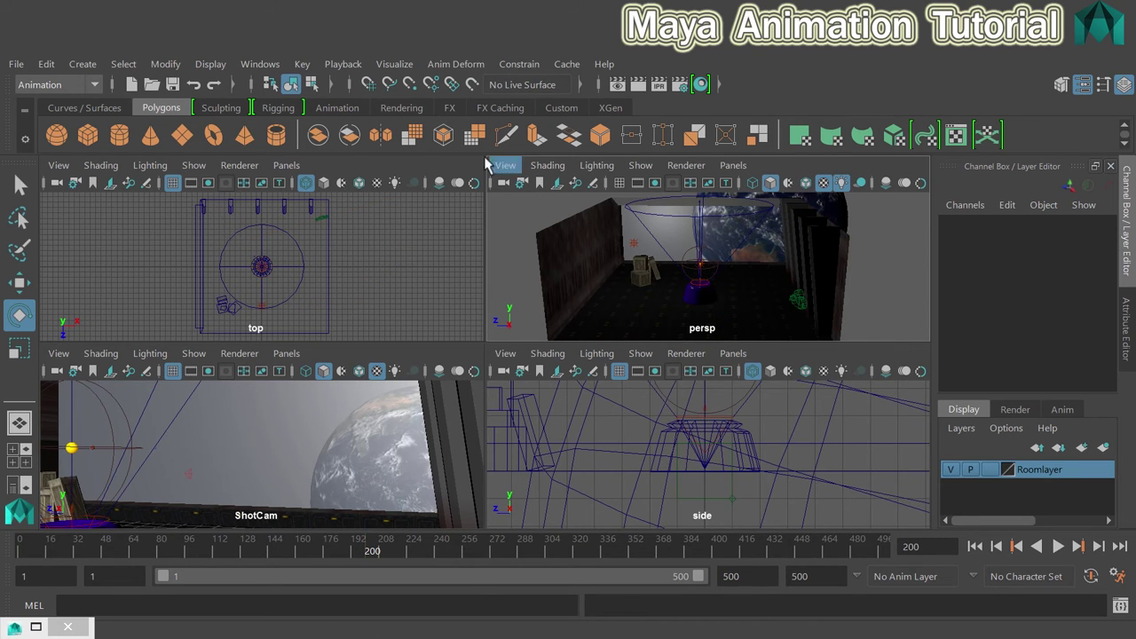
{"action": "left_click", "coordinate": [975, 546]}
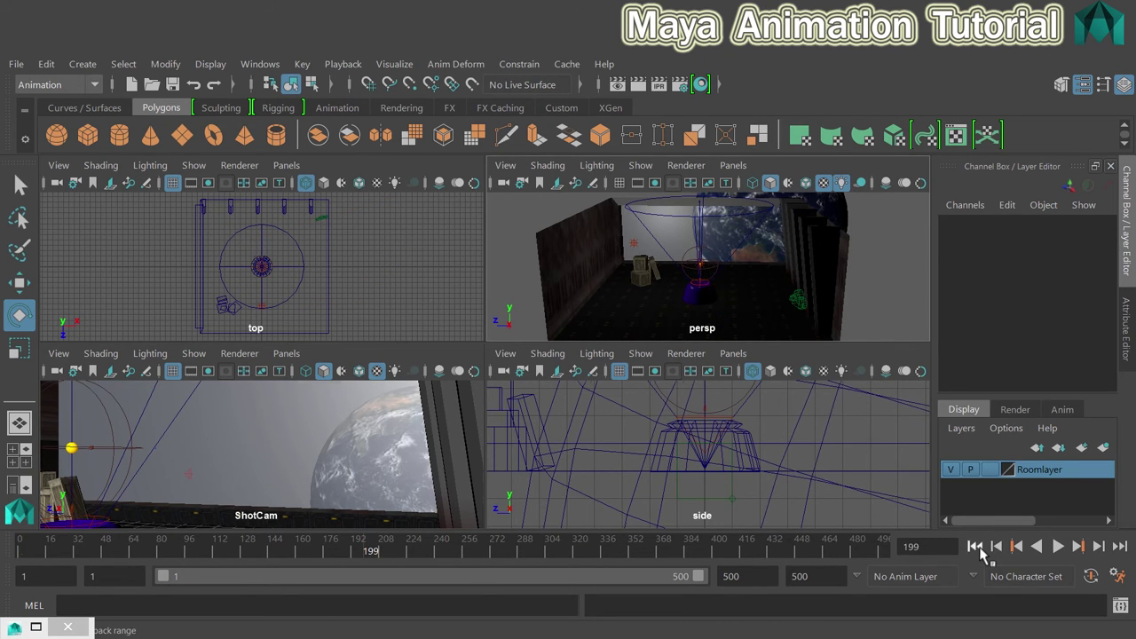
{"action": "left_click", "coordinate": [1058, 546]}
{"action": "left_click", "coordinate": [1058, 546]}
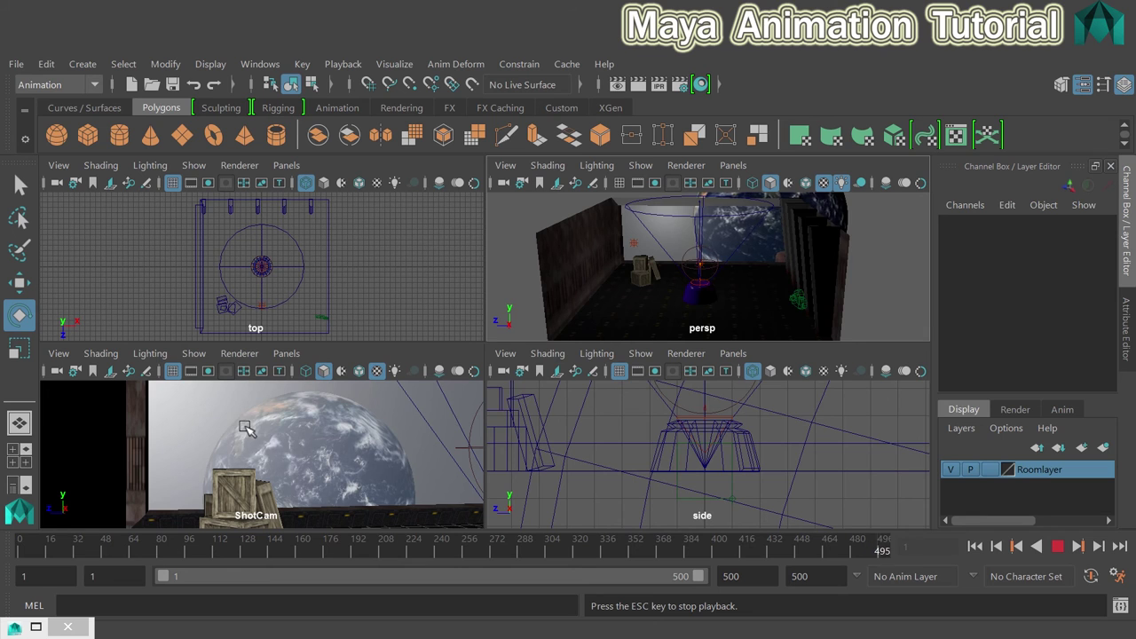
{"action": "middle_click_drag", "start_coordinate": [254, 432], "coordinate": [236, 411]}
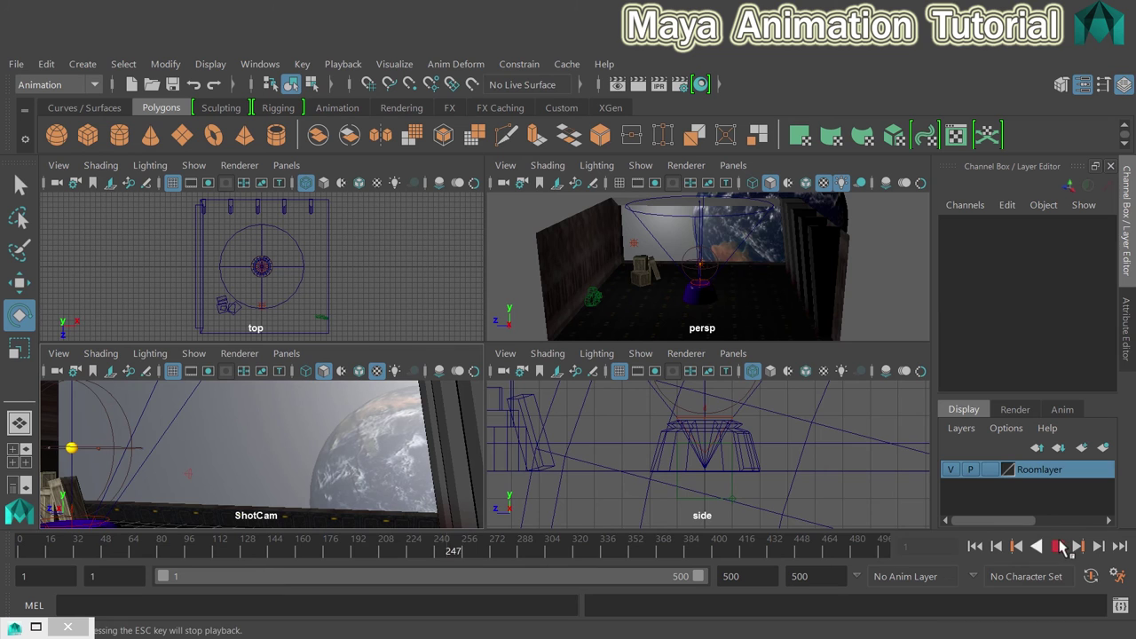
{"action": "left_click", "coordinate": [1058, 546]}
{"action": "left_click", "coordinate": [975, 546]}
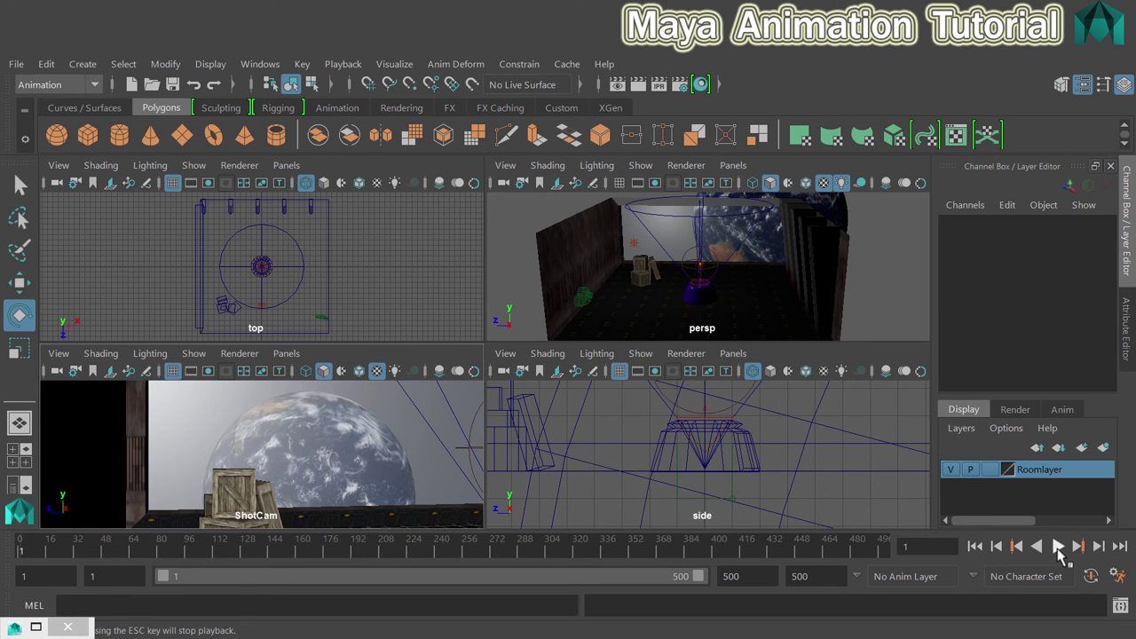
{"action": "left_click", "coordinate": [1058, 546]}
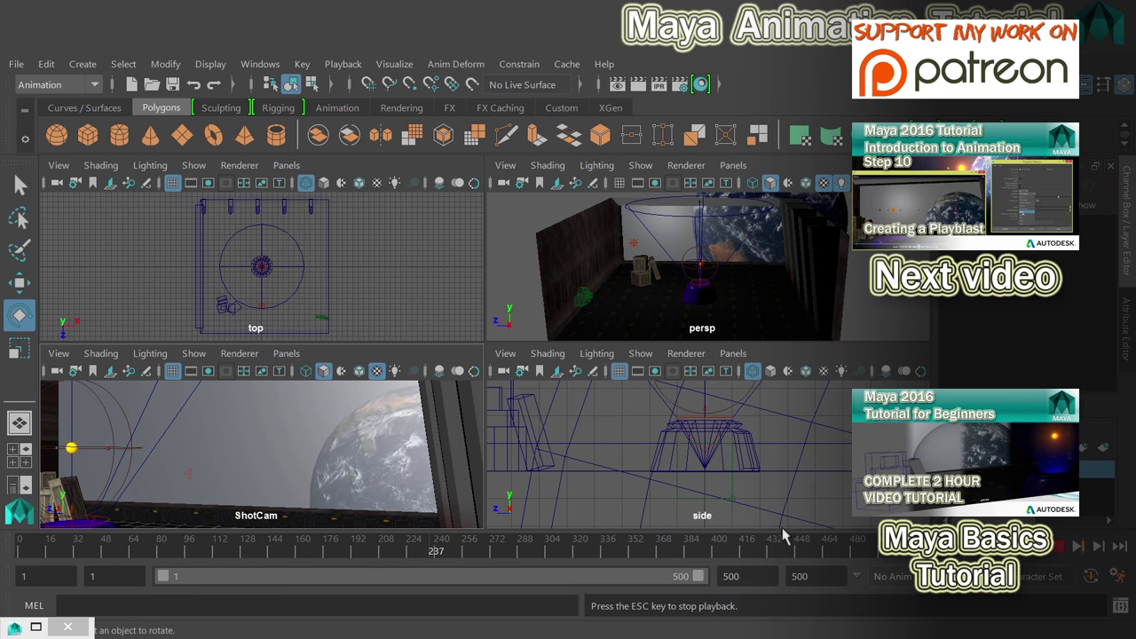
{"action": "left_click", "coordinate": [1057, 546]}
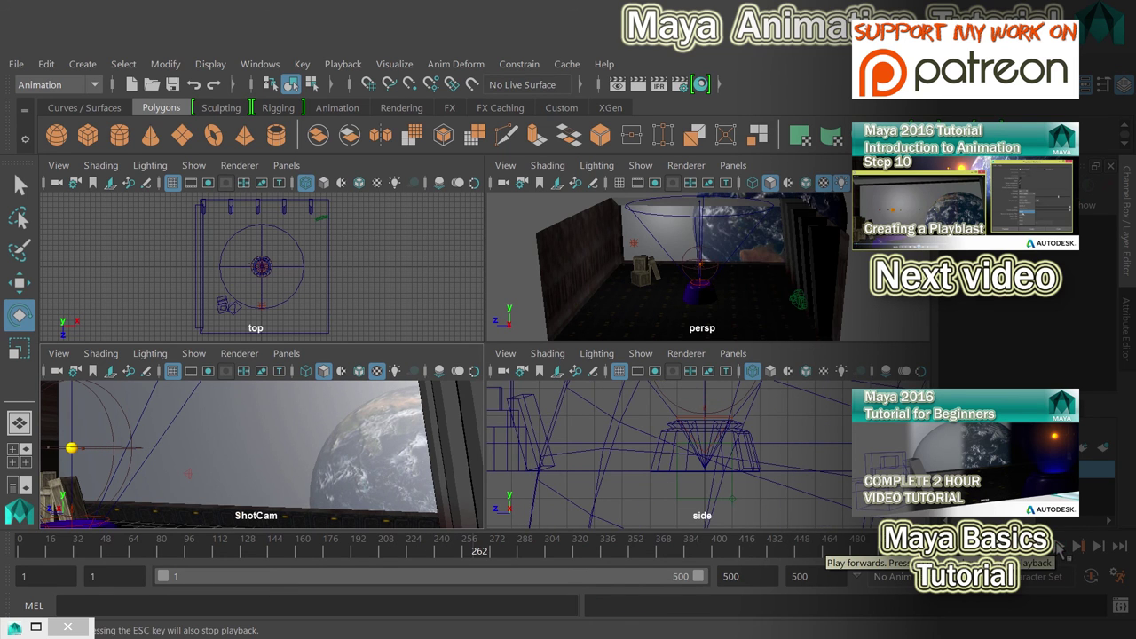